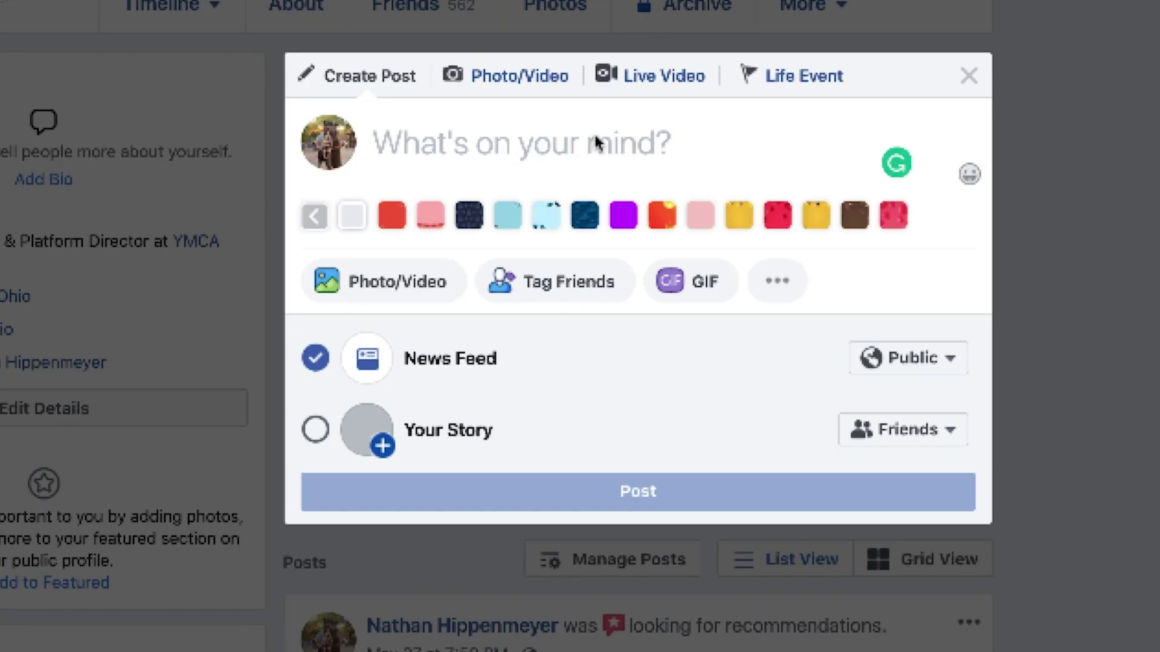
Start a new Facebook live video with the Use Stream Key option to show the server URL and key
{"action": "left_click", "coordinate": [671, 78]}
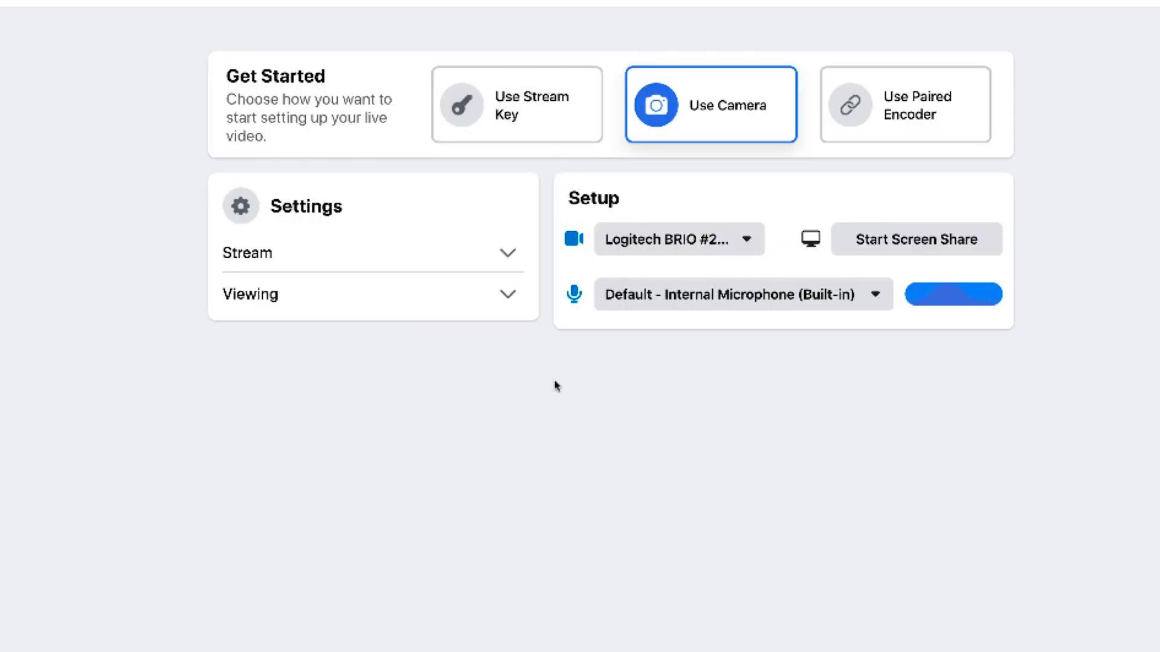
{"action": "left_click", "coordinate": [531, 109]}
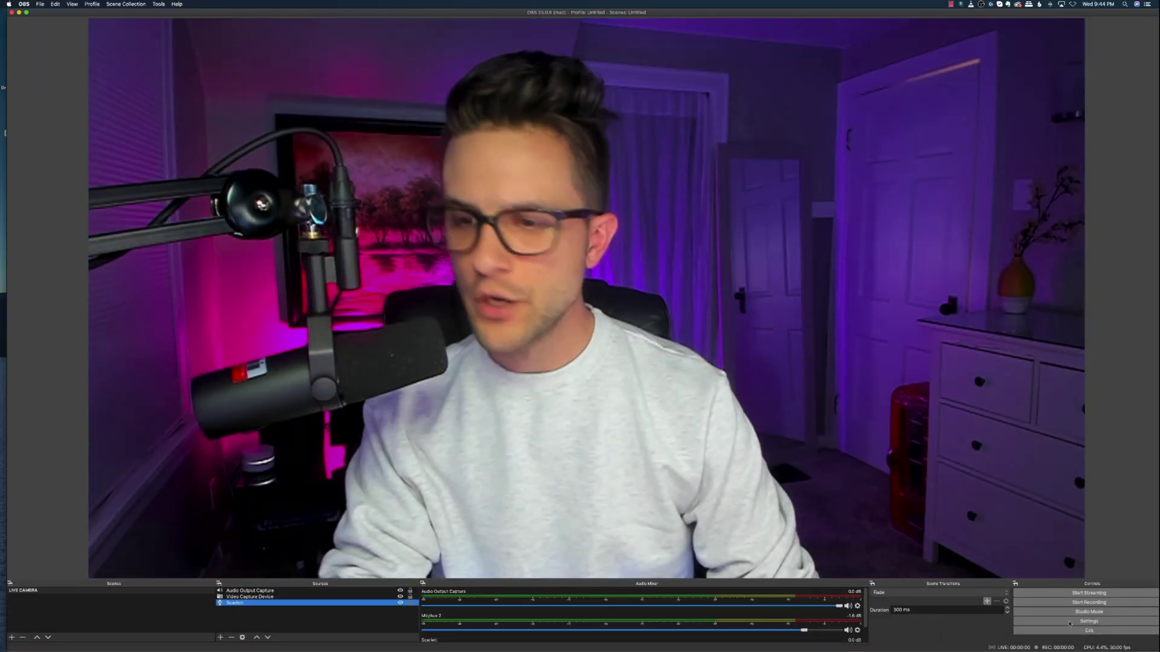
Check OBS Stream settings: keep Facebook Live as the service with its stream key filled in
{"action": "left_click", "coordinate": [1071, 622]}
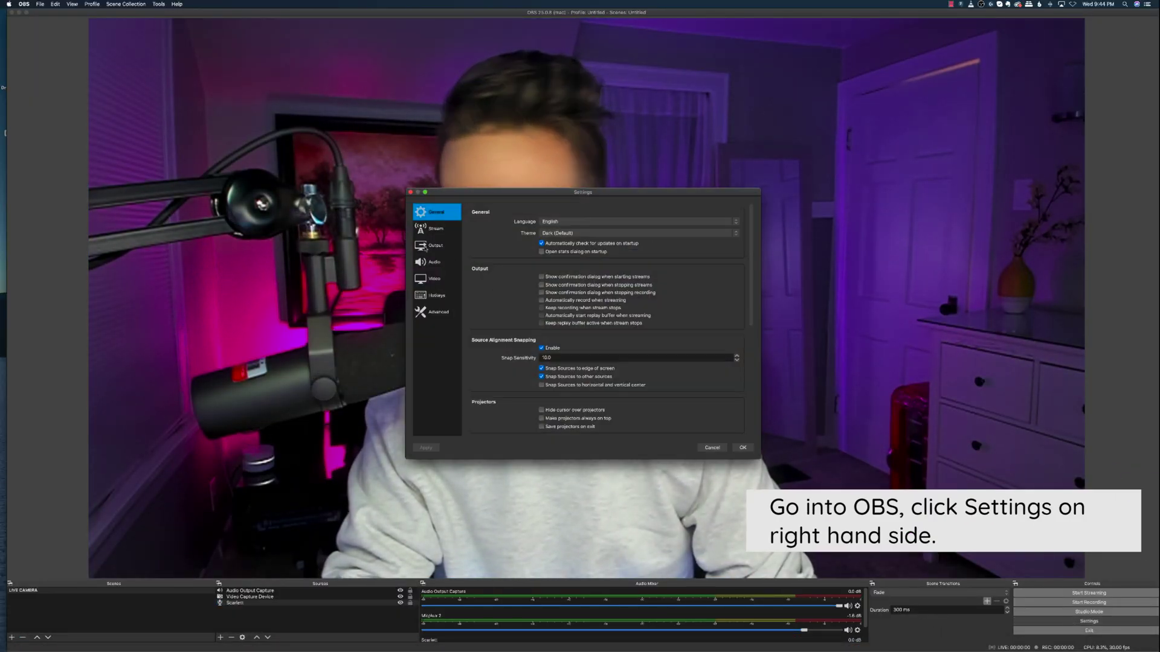
{"action": "left_click", "coordinate": [431, 225]}
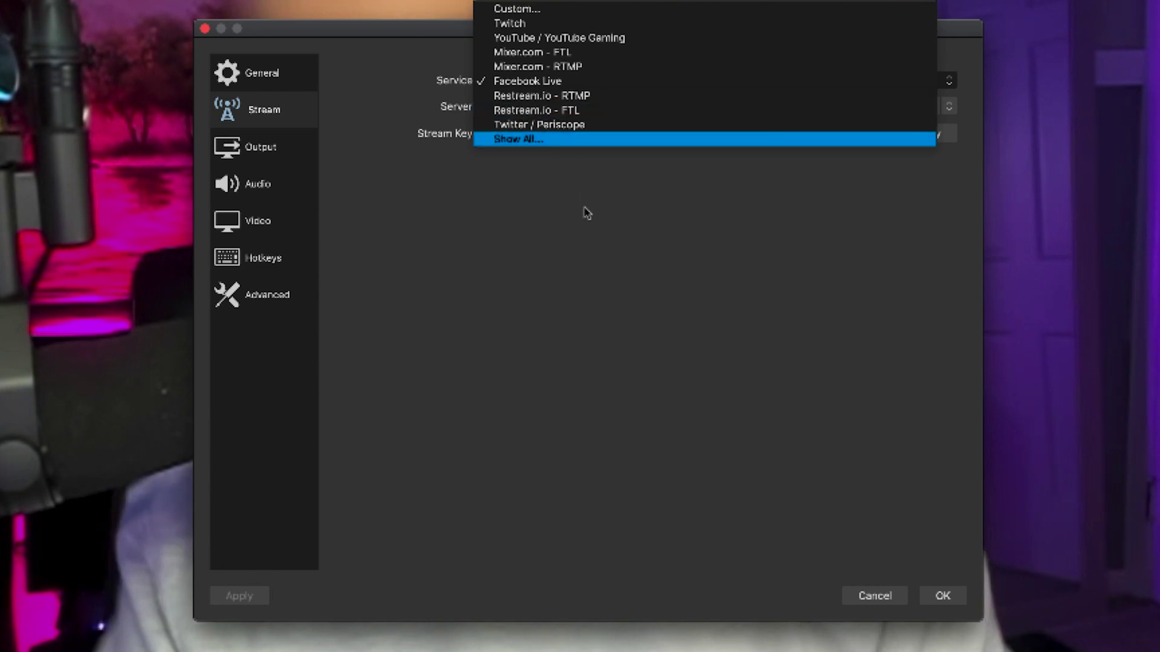
{"action": "left_click", "coordinate": [537, 152]}
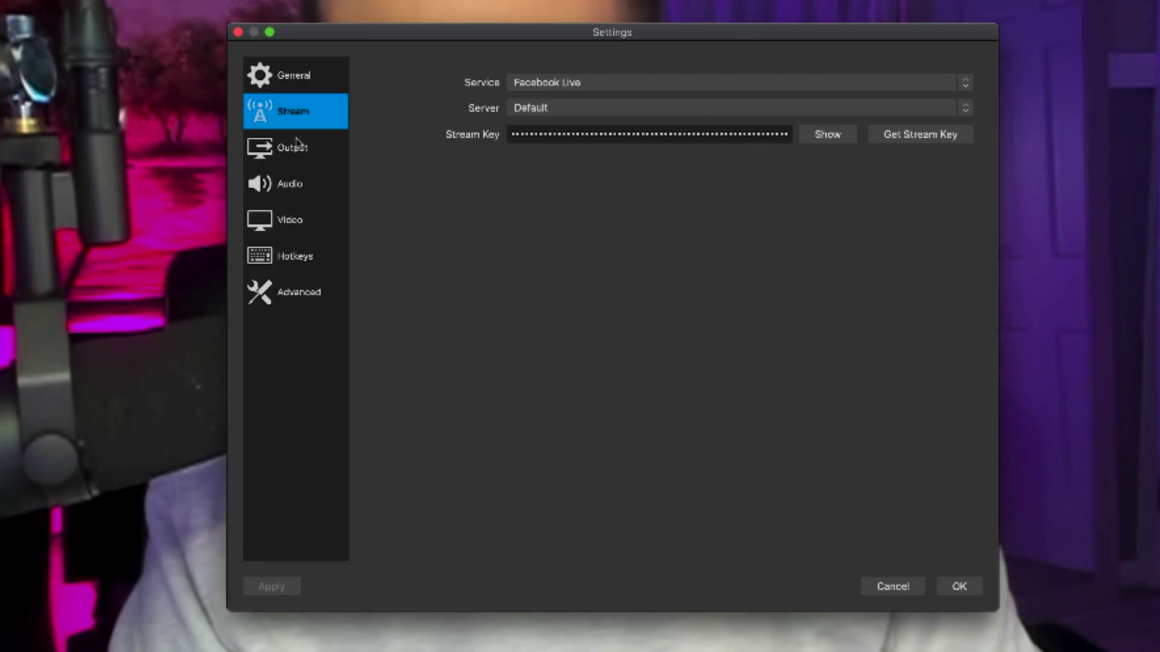
Set OBS recording to Custom Output (FFmpeg), Output to URL, targeting the Restream RTMP address
{"action": "left_click", "coordinate": [293, 147]}
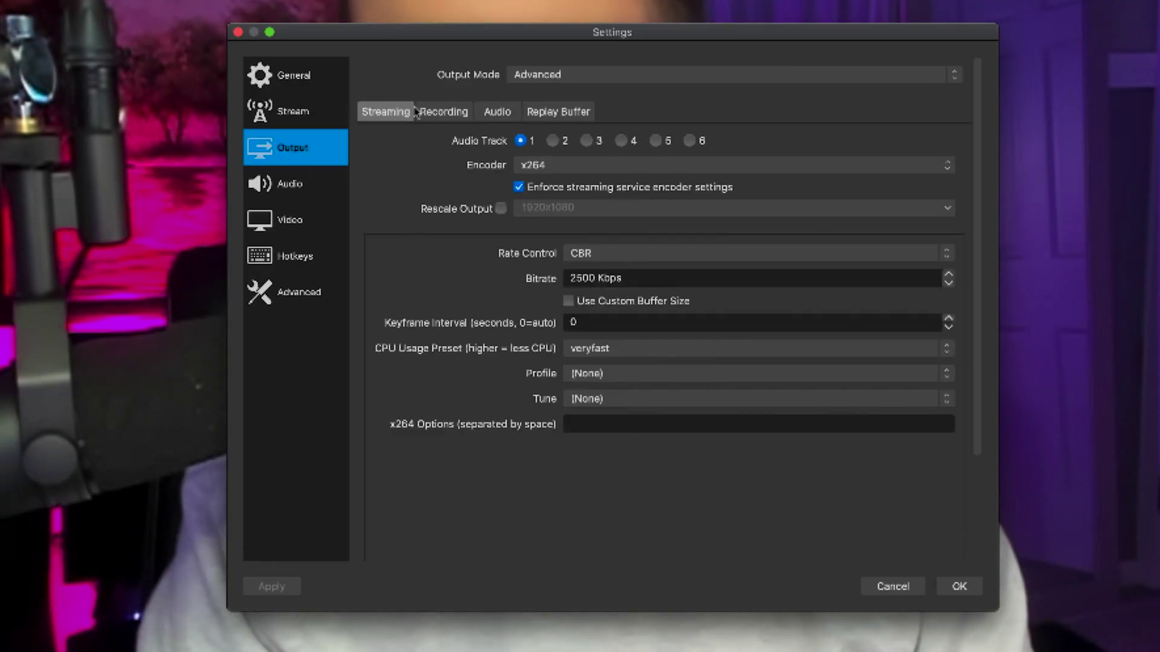
{"action": "left_click", "coordinate": [449, 111]}
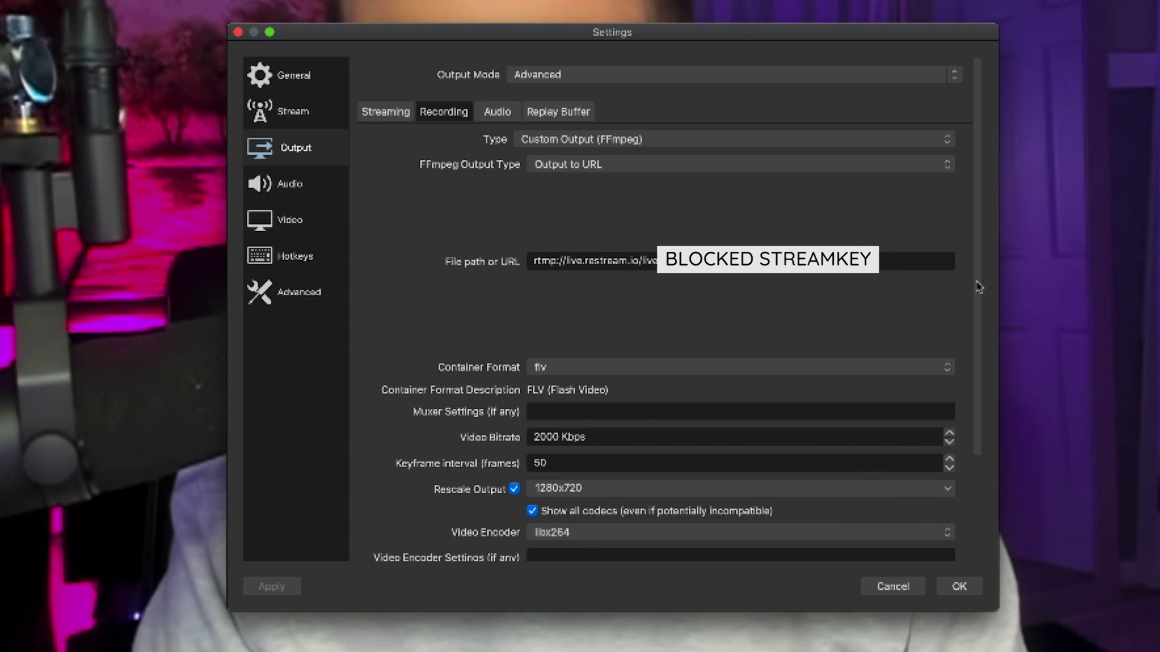
{"action": "left_click_drag", "start_coordinate": [978, 288], "coordinate": [989, 422]}
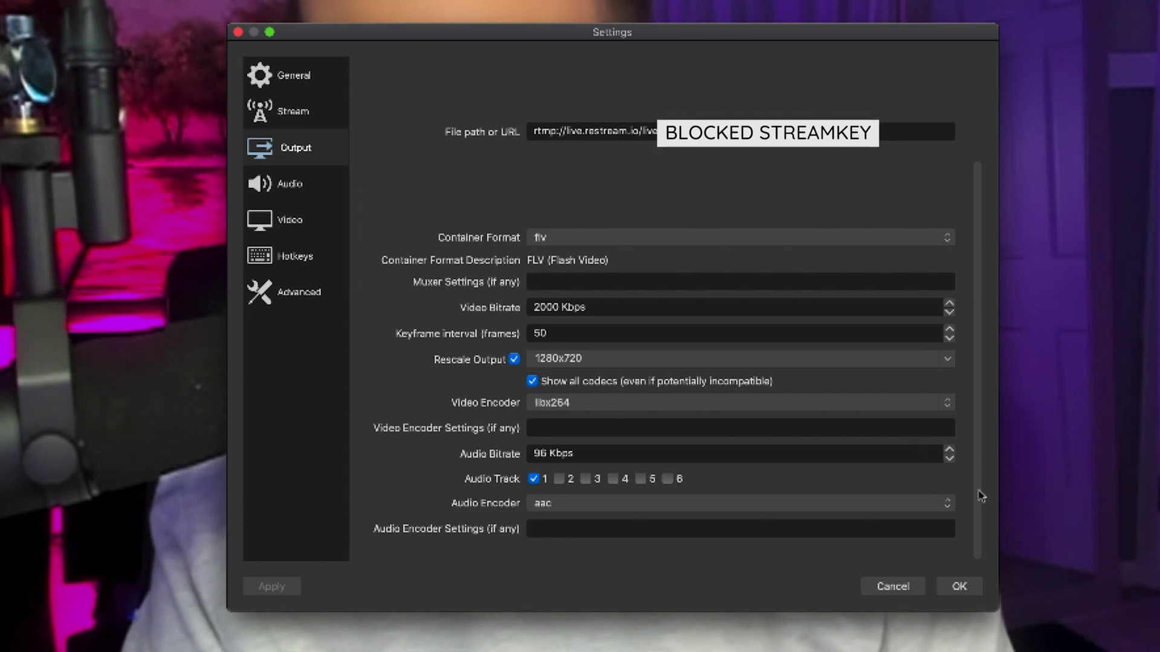
{"action": "left_click_drag", "start_coordinate": [981, 496], "coordinate": [979, 389]}
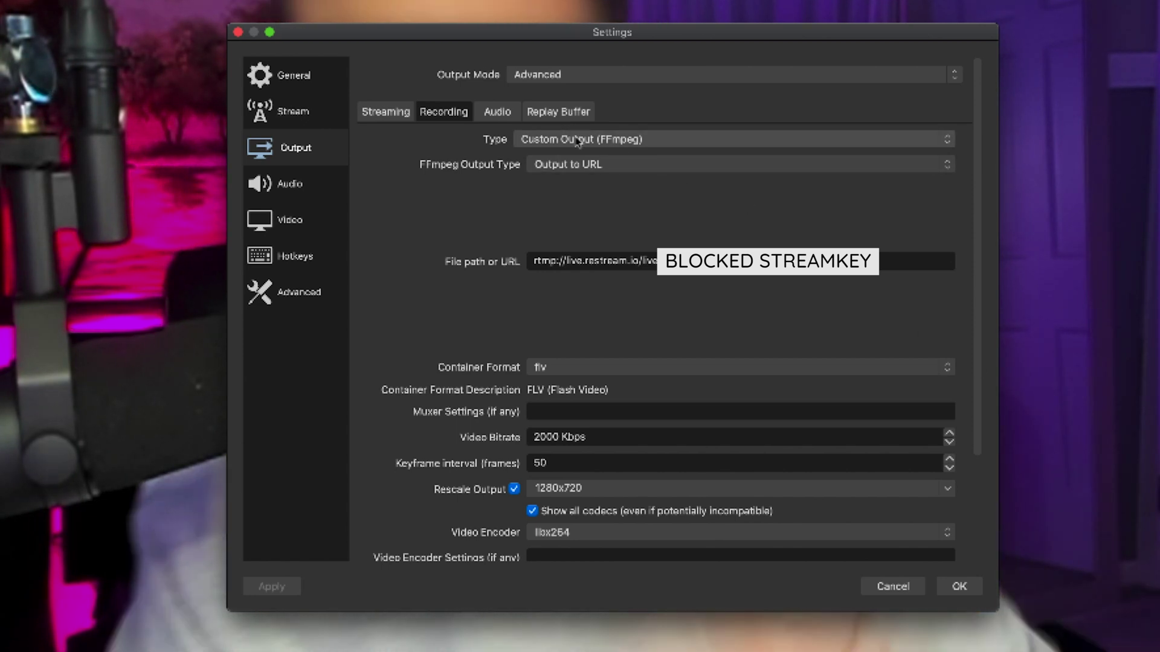
{"action": "left_click", "coordinate": [627, 171]}
{"action": "left_click", "coordinate": [651, 224]}
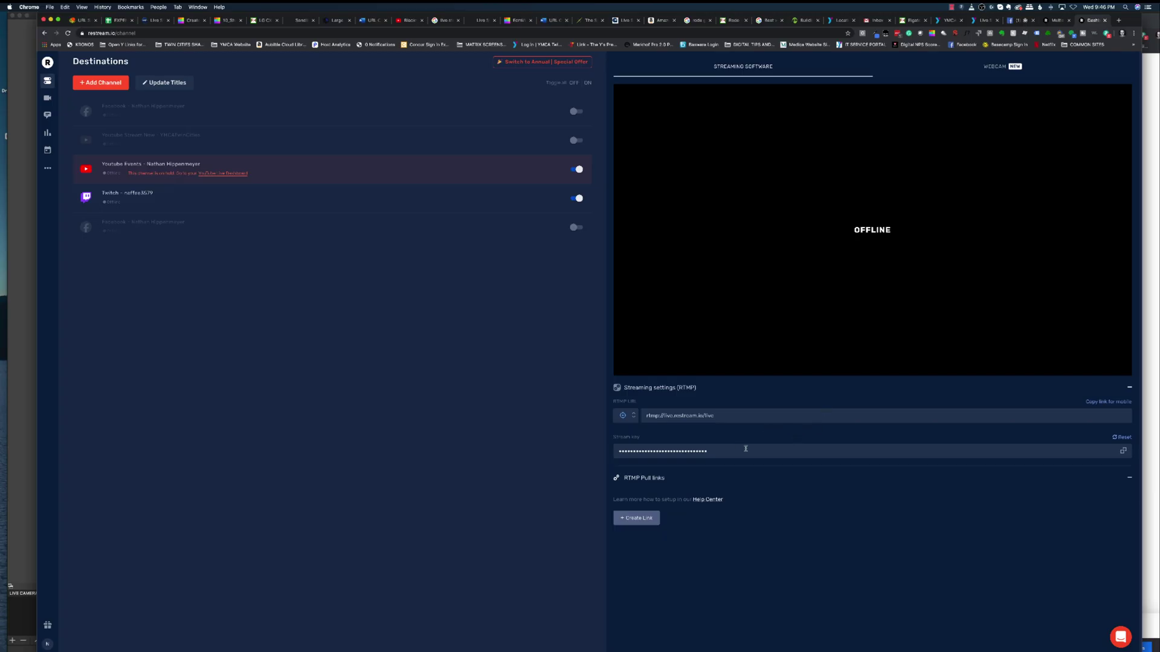
{"action": "mouse_move", "coordinate": [900, 645]}
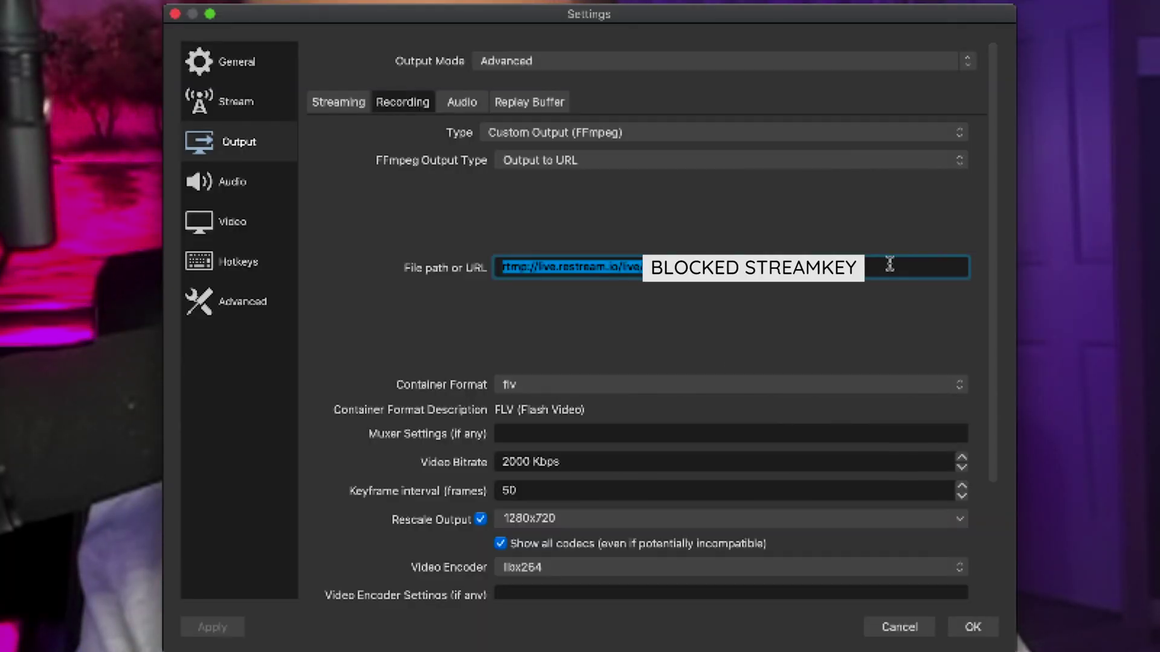
Leave the Restream URL in the recording File path or URL field unchanged
{"action": "left_click", "coordinate": [880, 267]}
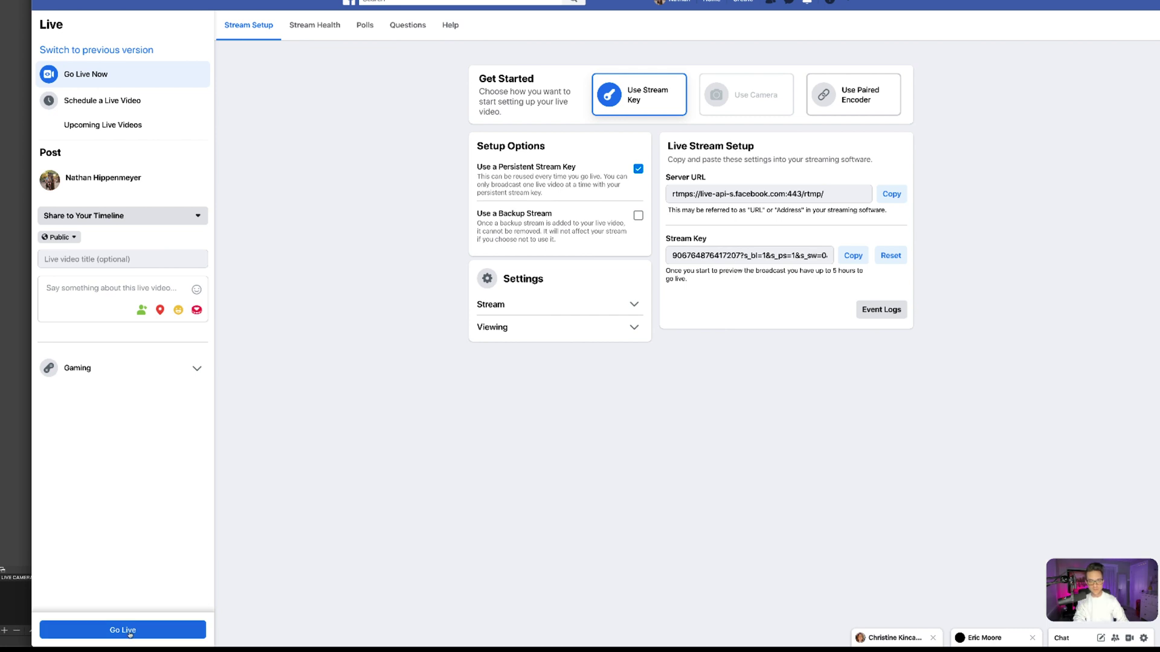
Share the live video to a managed Page and pick Elk River YMCA
{"action": "left_click", "coordinate": [111, 222]}
{"action": "left_click", "coordinate": [111, 256]}
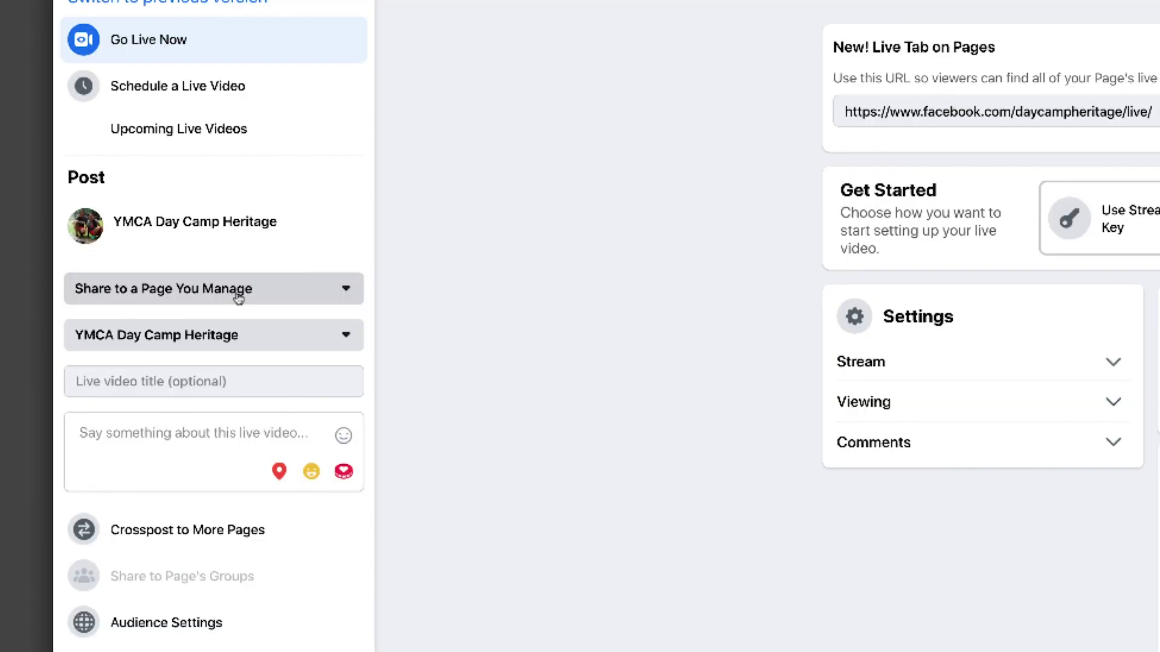
{"action": "left_click", "coordinate": [239, 339]}
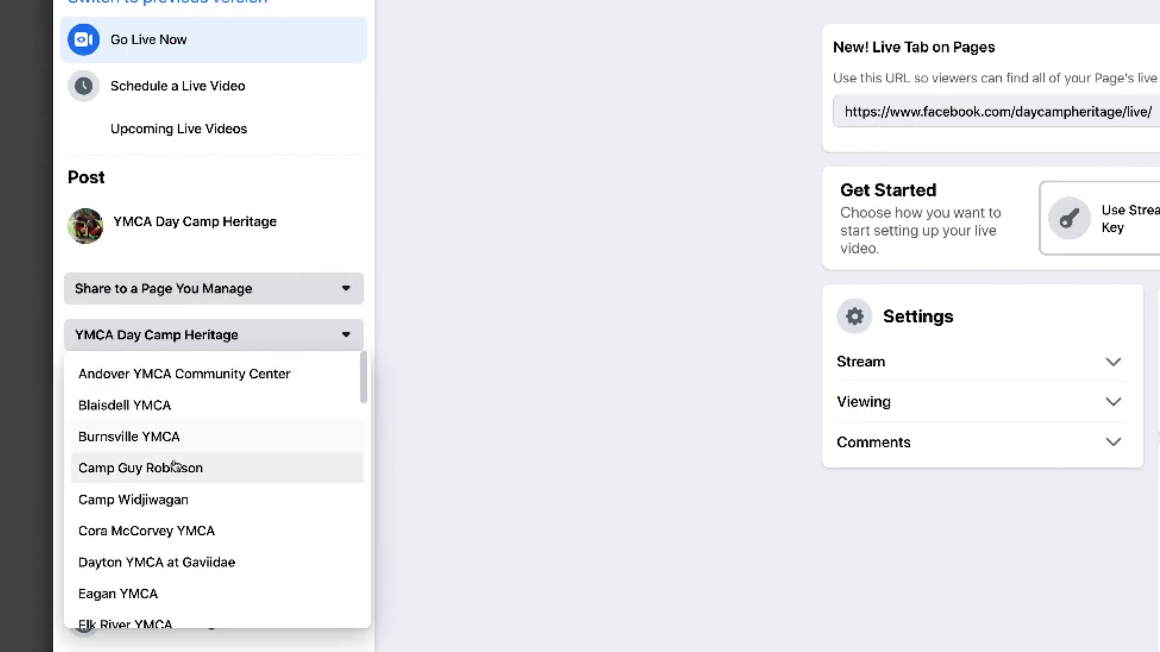
{"action": "scroll", "coordinate": [193, 528], "scroll_direction": "down", "scroll_amount": 1}
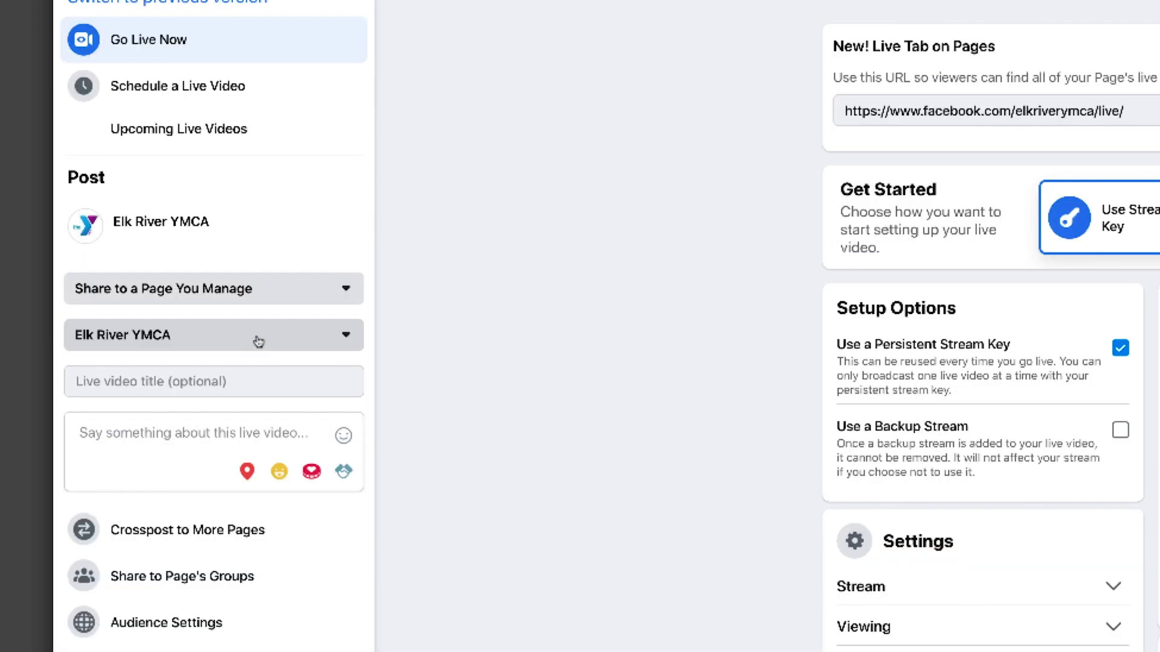
In the crosspost page list, mark Blaisdell YMCA, leaving Burnsville YMCA unmarked
{"action": "left_click", "coordinate": [194, 538]}
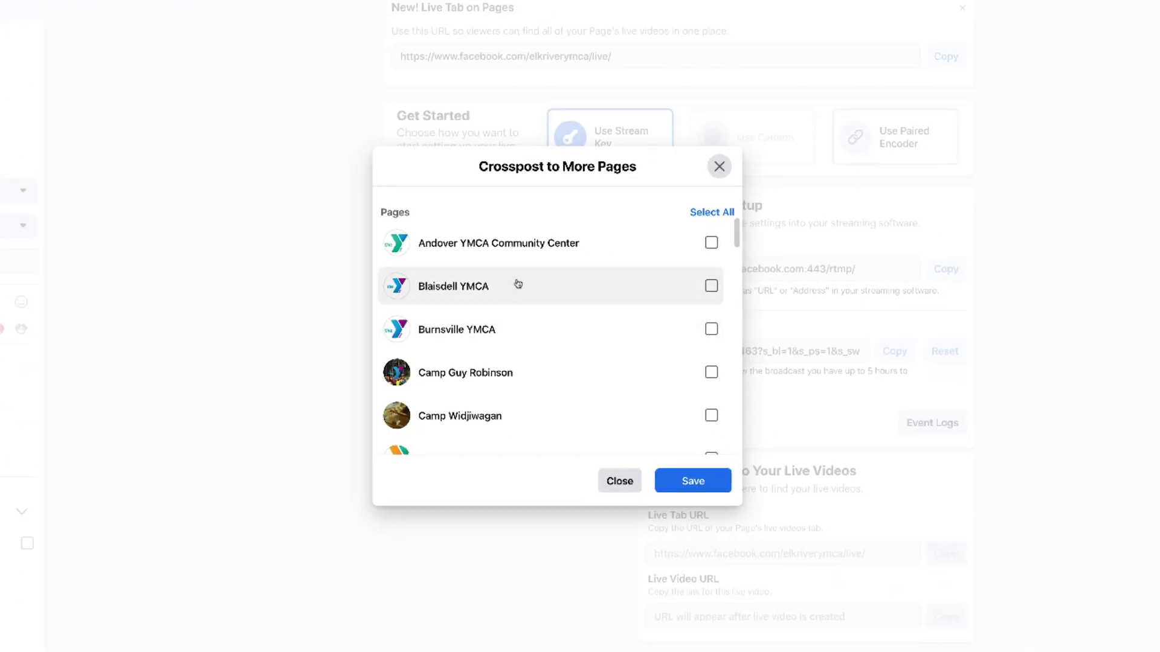
{"action": "scroll", "coordinate": [531, 326], "scroll_direction": "down", "scroll_amount": 2}
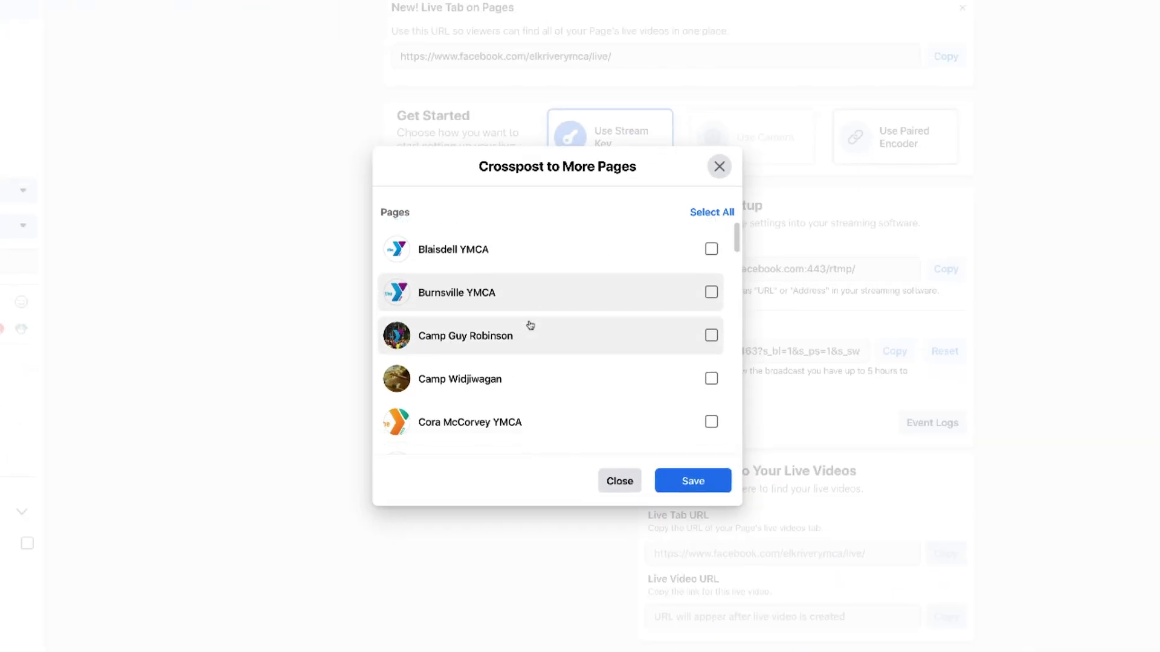
{"action": "scroll", "coordinate": [574, 326], "scroll_direction": "up", "scroll_amount": 2}
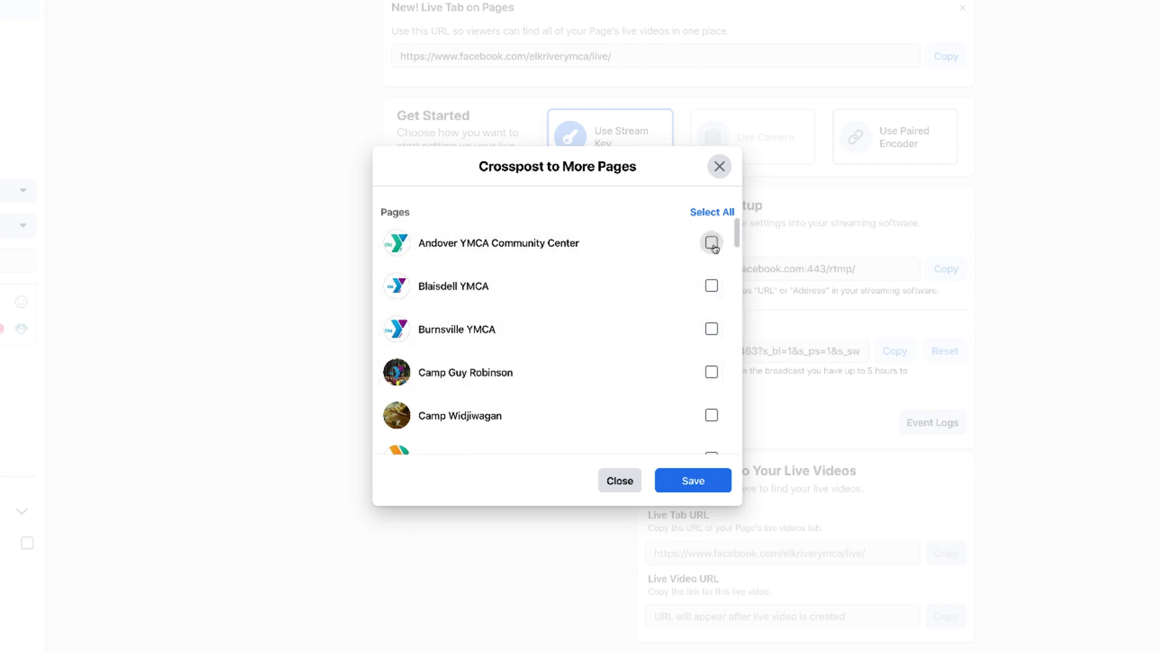
{"action": "left_click", "coordinate": [713, 291]}
{"action": "left_click", "coordinate": [712, 329]}
{"action": "left_click", "coordinate": [712, 329]}
Further down the list, also mark Maplewood YMCA Community Center for crossposting
{"action": "scroll", "coordinate": [666, 308], "scroll_direction": "down", "scroll_amount": 1}
{"action": "scroll", "coordinate": [666, 324], "scroll_direction": "down", "scroll_amount": 5}
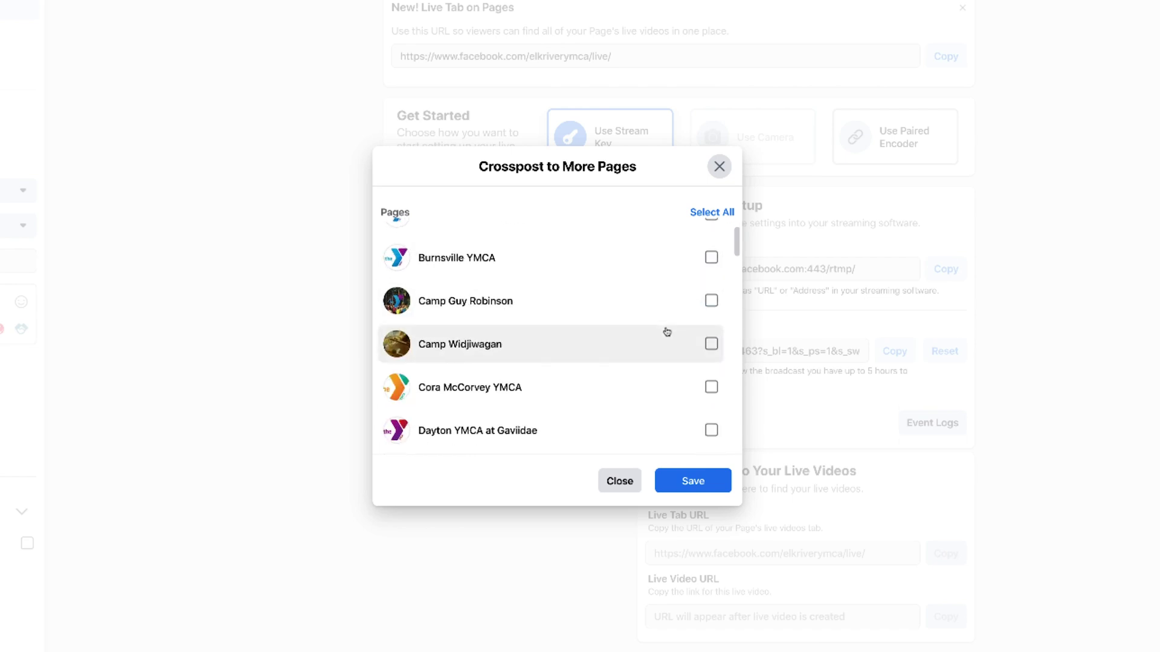
{"action": "scroll", "coordinate": [666, 335], "scroll_direction": "down", "scroll_amount": 10}
{"action": "scroll", "coordinate": [665, 334], "scroll_direction": "up", "scroll_amount": 20}
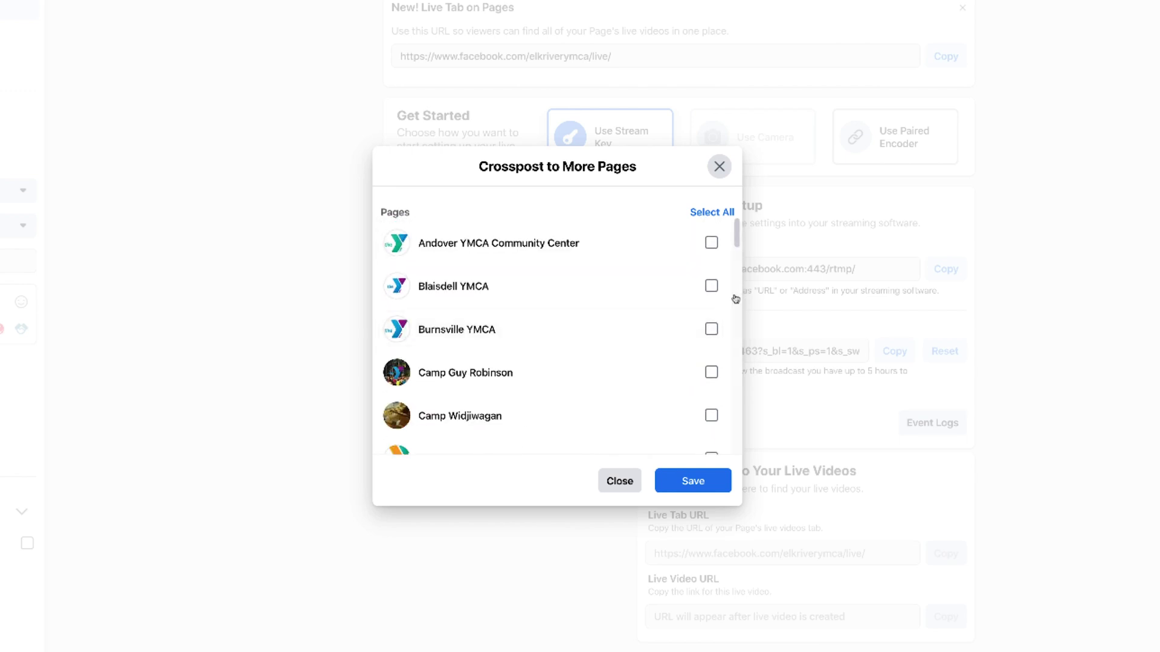
{"action": "scroll", "coordinate": [668, 339], "scroll_direction": "down", "scroll_amount": 5}
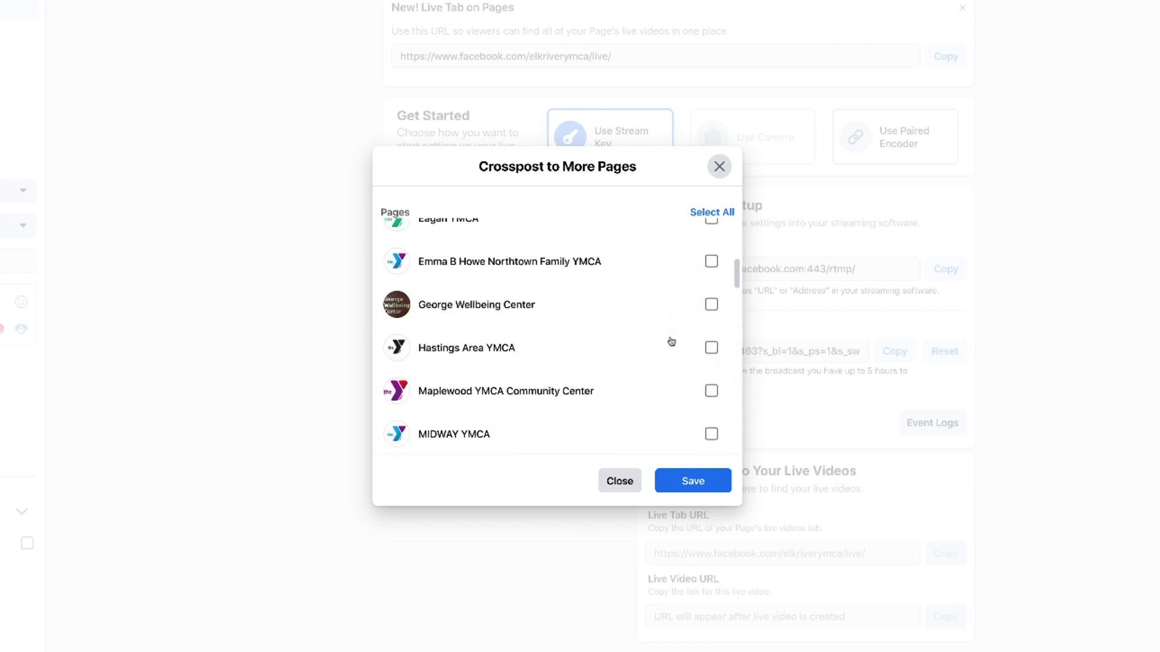
{"action": "scroll", "coordinate": [671, 342], "scroll_direction": "down", "scroll_amount": 2}
{"action": "left_click", "coordinate": [713, 355]}
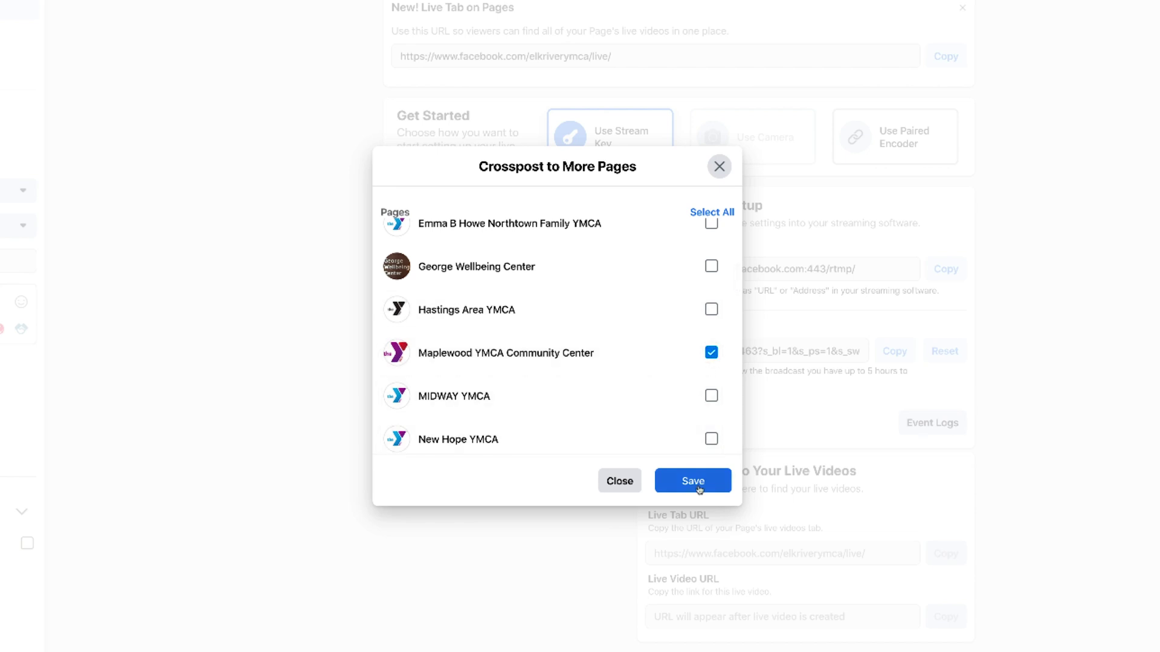
Save the crosspost pages and give the live video title 'This is a Test' and description 'This is a test.'
{"action": "left_click", "coordinate": [696, 483]}
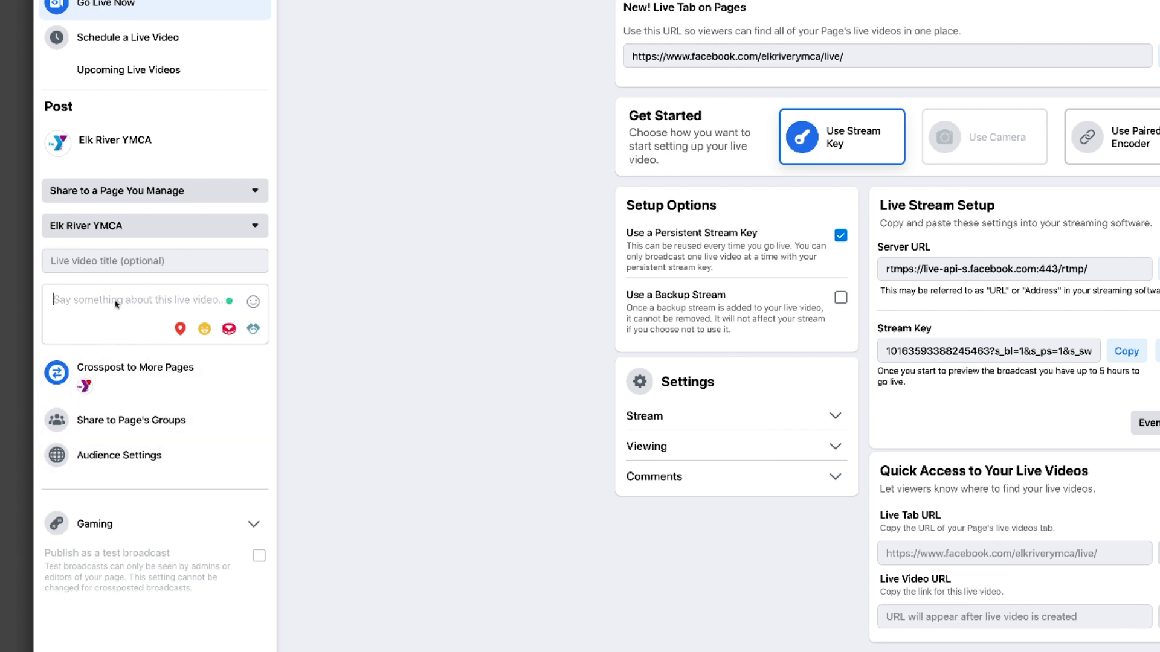
{"action": "left_click", "coordinate": [119, 267]}
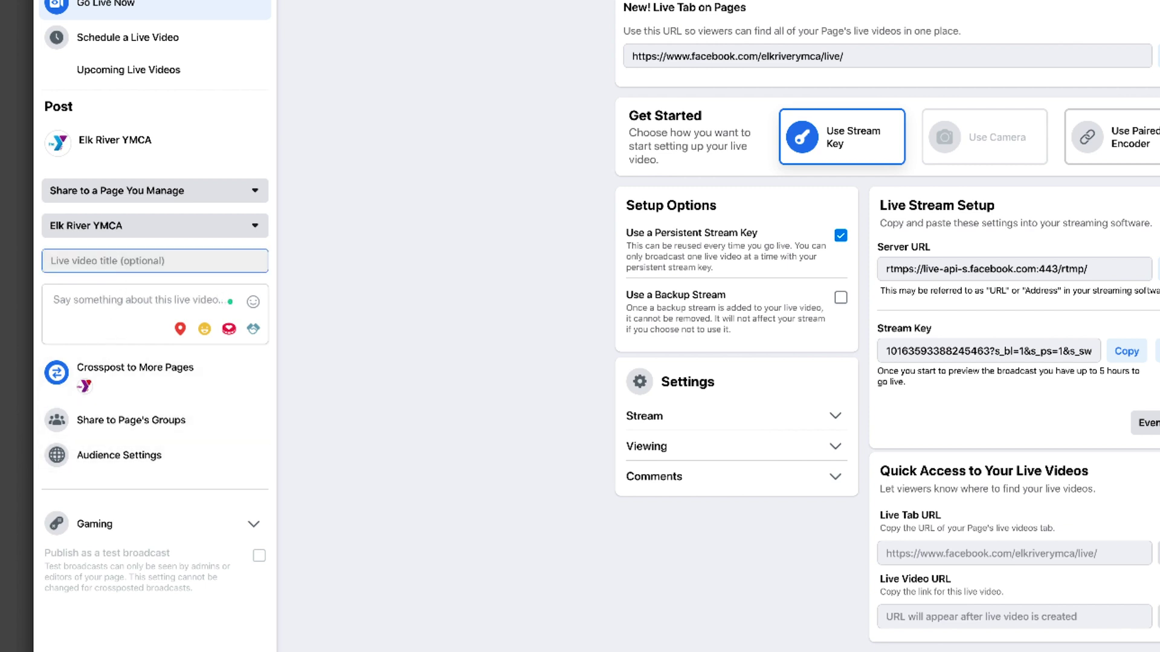
{"action": "left_click", "coordinate": [99, 297]}
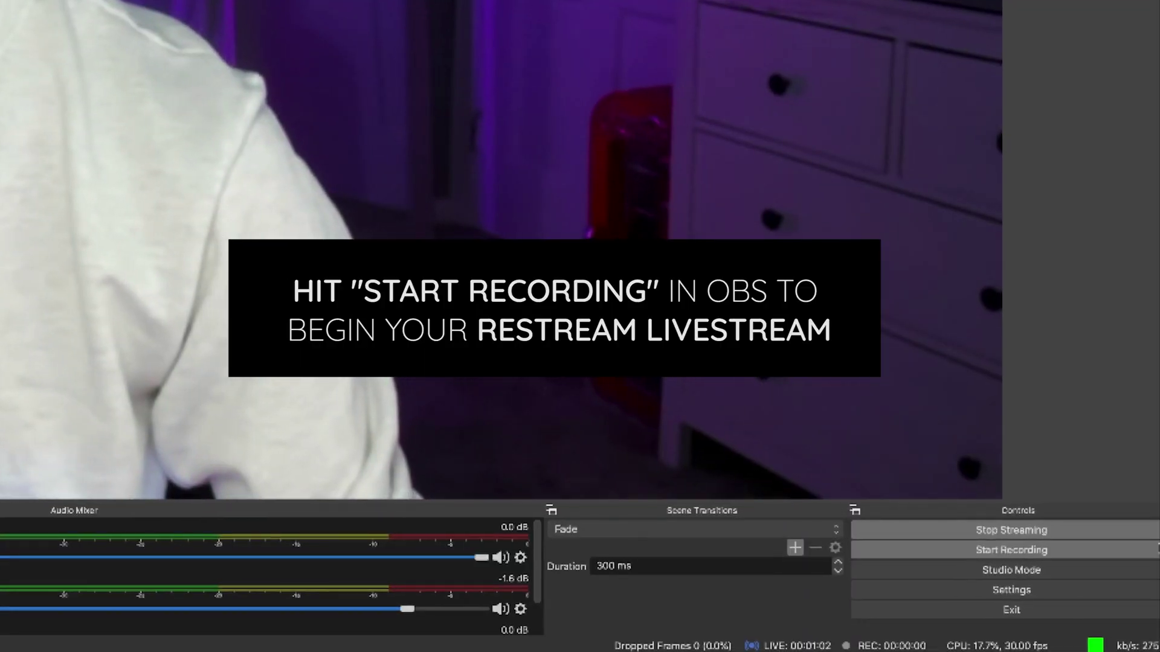
Start recording in OBS so the feed goes out to Restream
{"action": "left_click", "coordinate": [970, 554]}
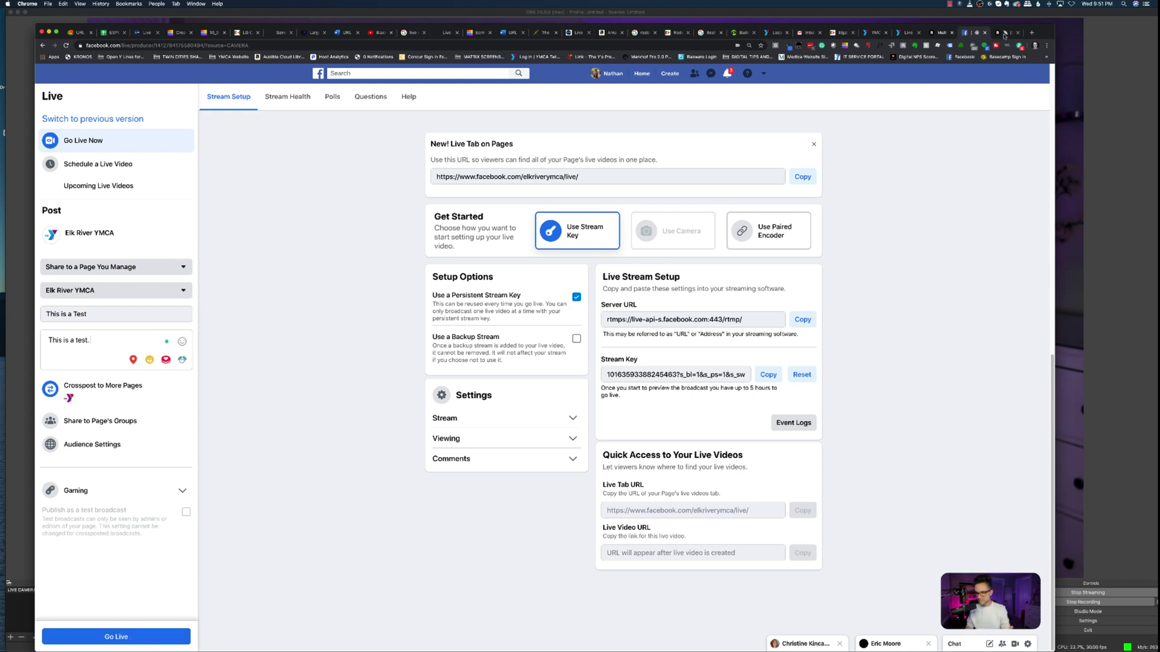
In Restream, open Stream Info to edit the titles of all destinations
{"action": "left_click", "coordinate": [1006, 33]}
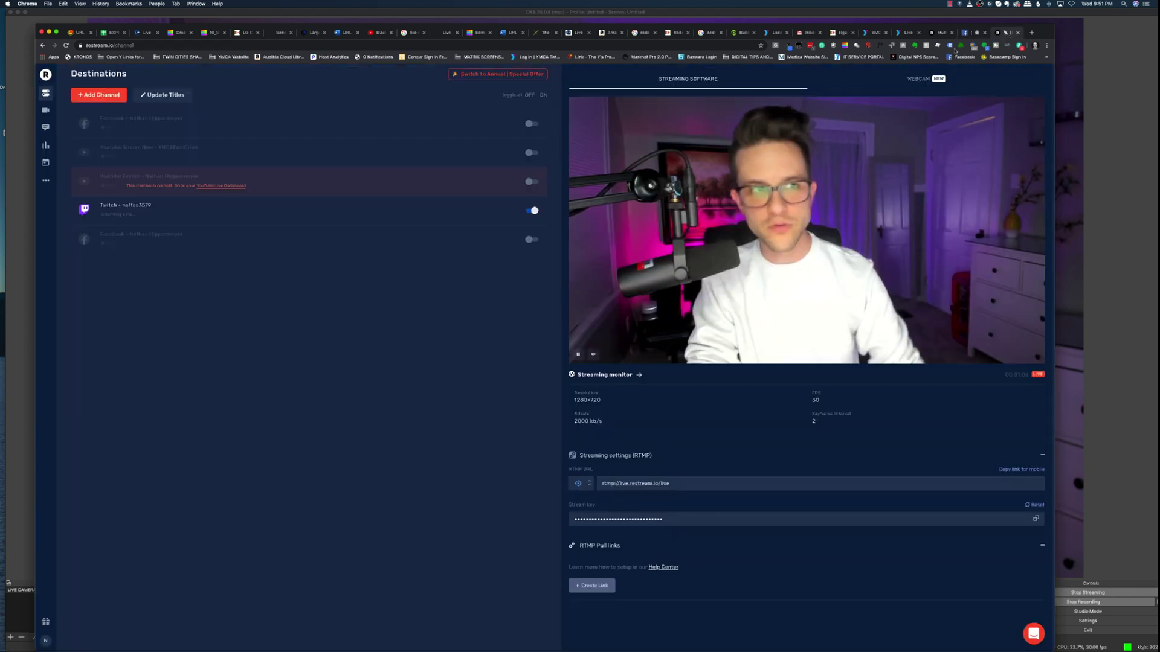
{"action": "left_click", "coordinate": [163, 95]}
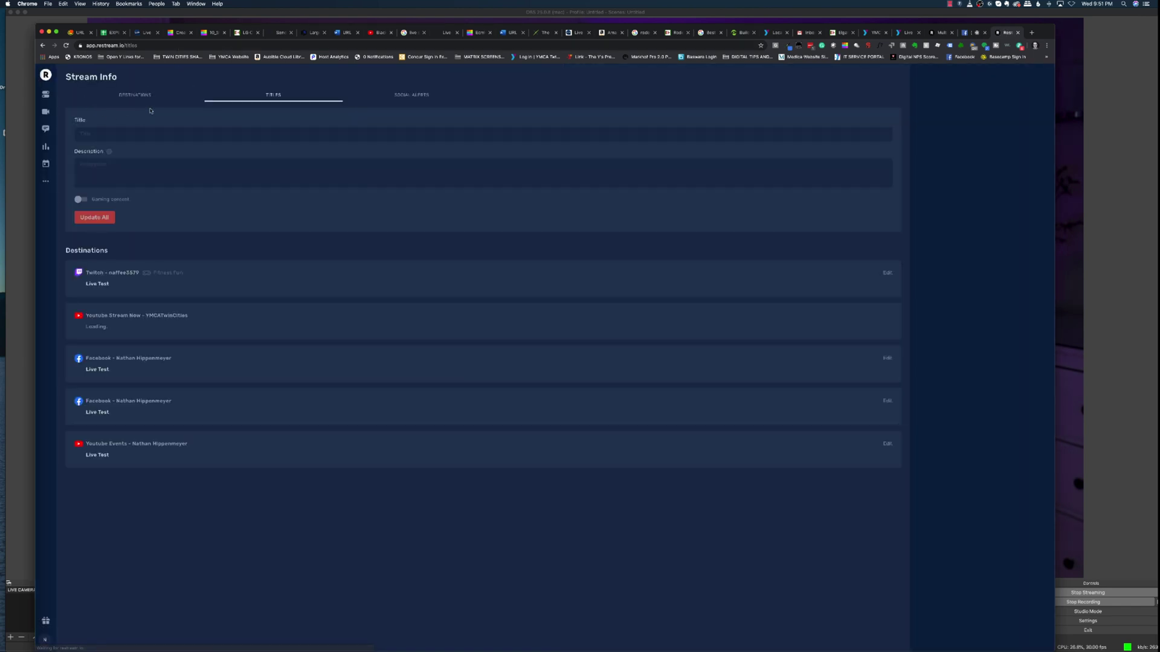
Return to the Facebook Live Producer tab to watch the broadcast's comments
{"action": "key", "text": "ctrl+shift+Tab"}
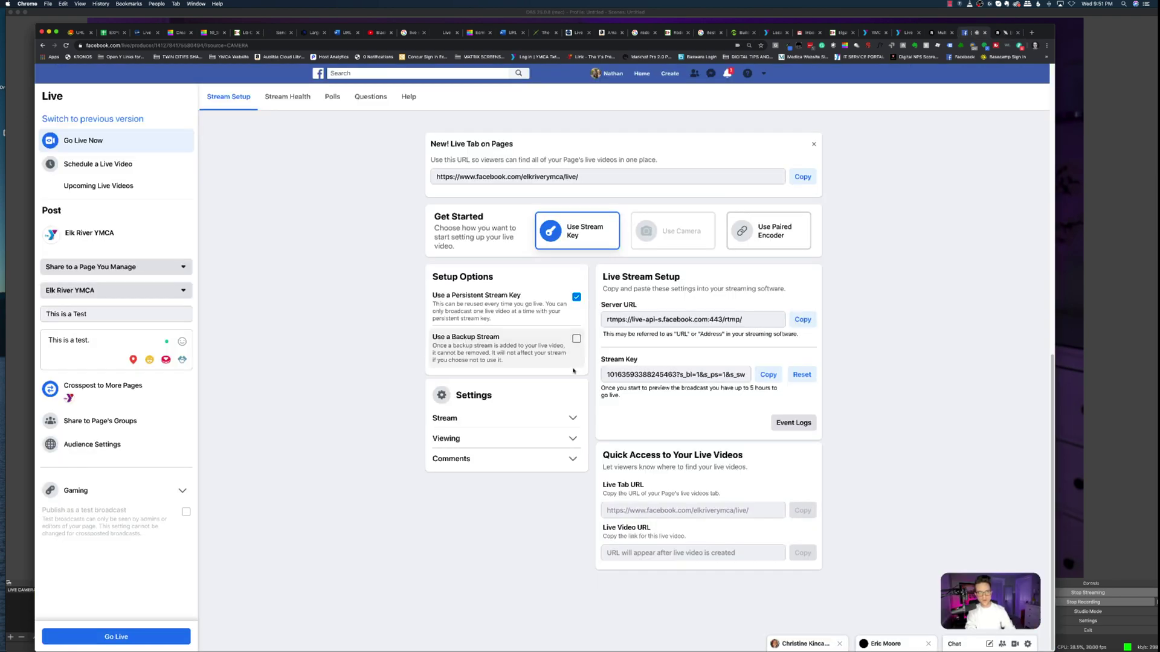